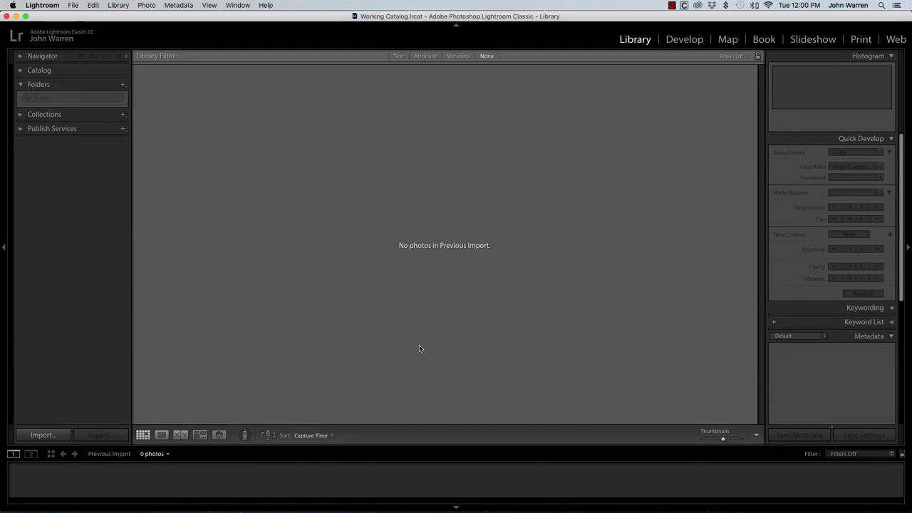
- Start an import from the Learning Lightroom CC - Week 01 folder, listing its 28 photos
click(36, 436)
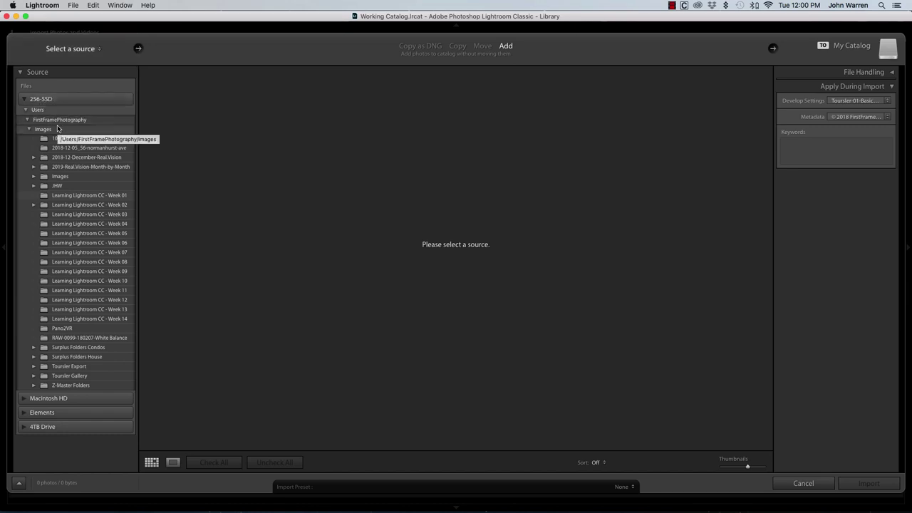
click(89, 197)
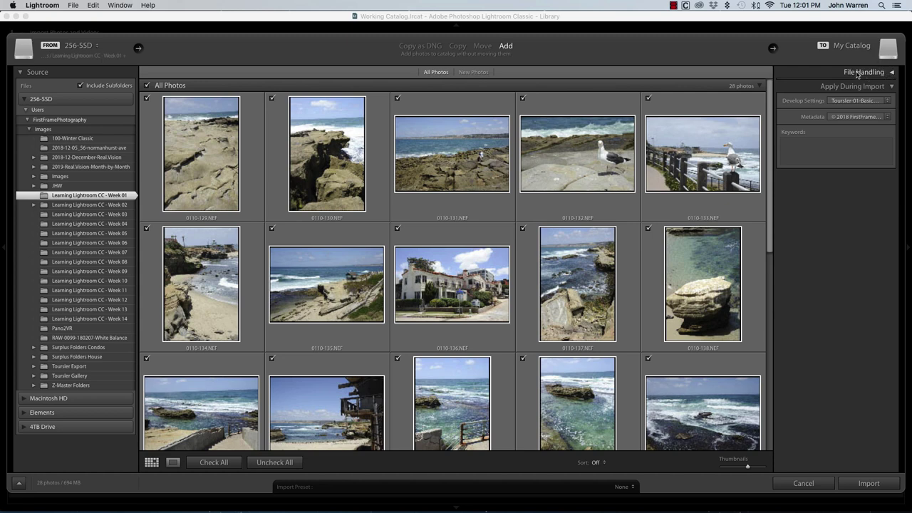
- Show File Handling, collapse Apply During Import, and check that Build Previews stays at Minimal
click(892, 74)
click(892, 173)
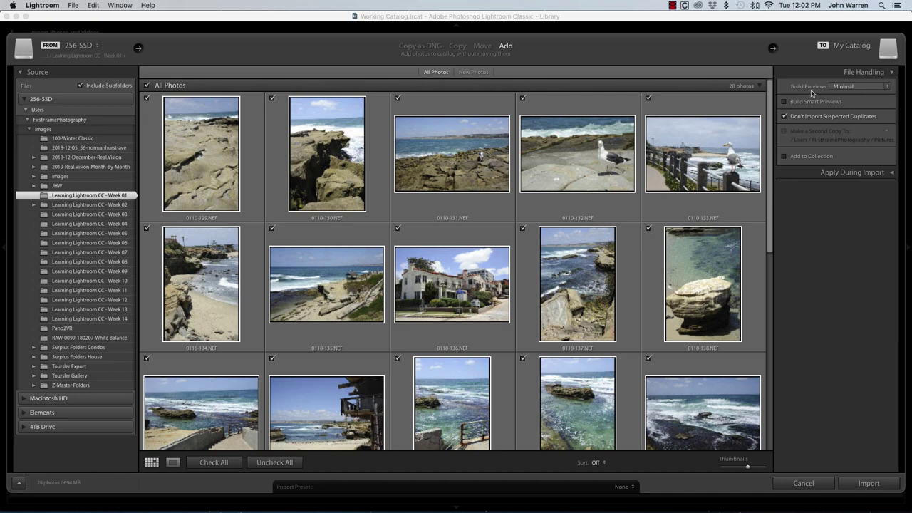
click(888, 87)
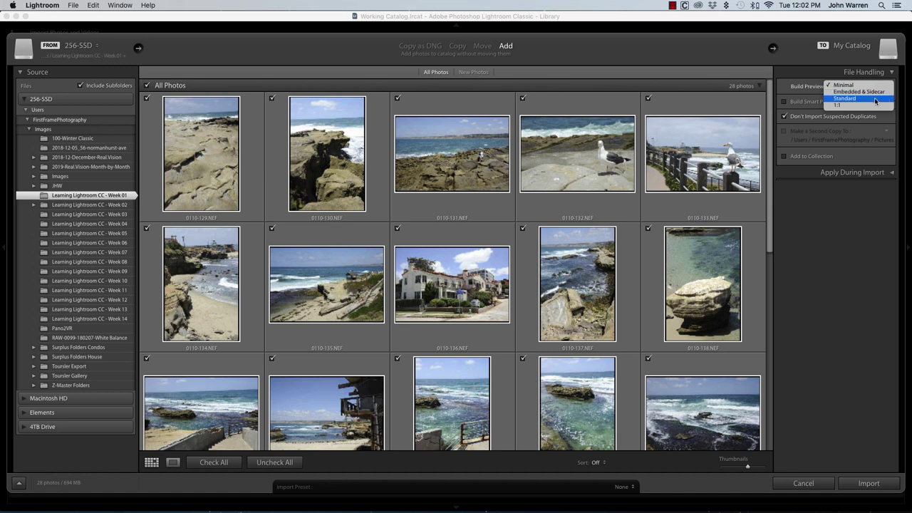
click(803, 90)
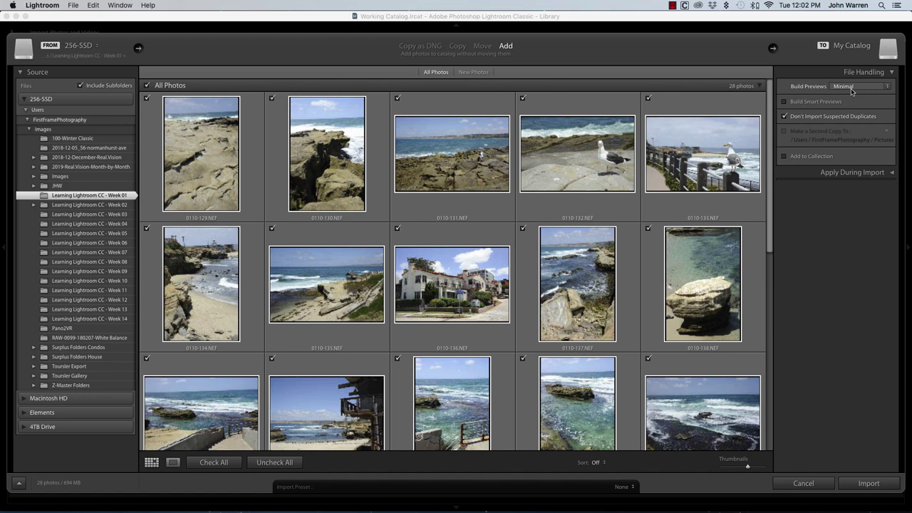
click(889, 86)
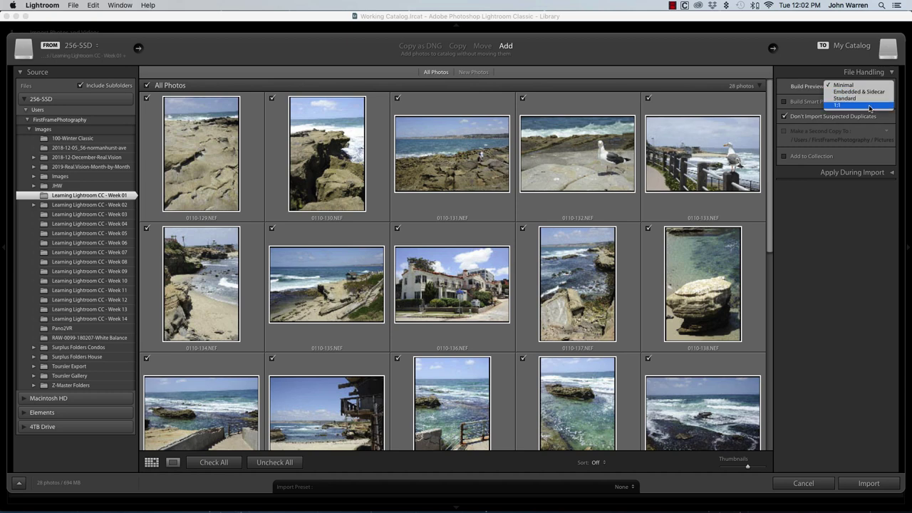
click(847, 86)
click(852, 86)
- Close the Build Previews choices, leaving previews at Minimal
click(800, 57)
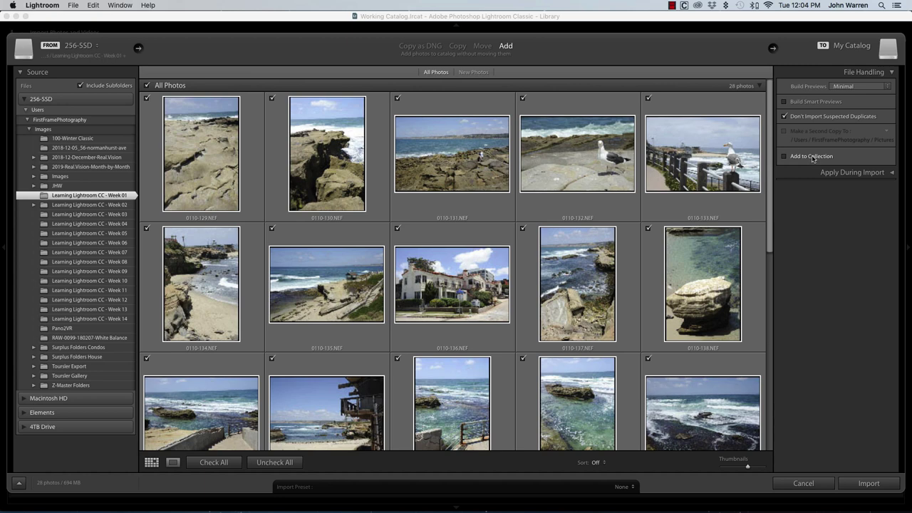
- Under Apply During Import, set Develop Settings to None and Metadata to © 2019 FirstFrame Photography
click(892, 74)
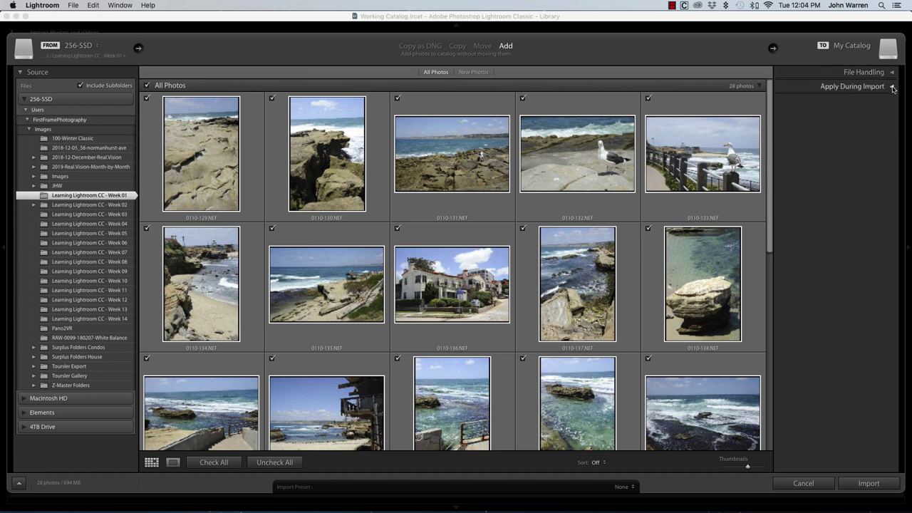
click(892, 86)
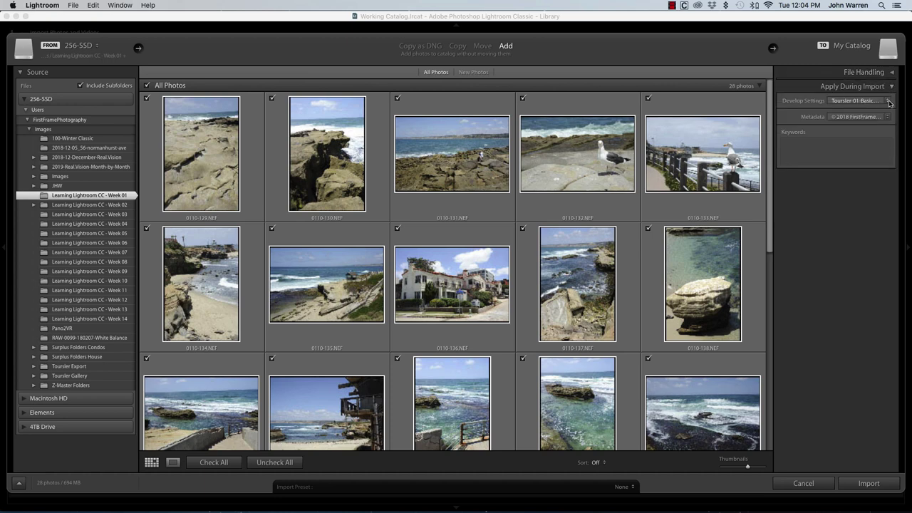
click(888, 100)
click(883, 107)
click(886, 117)
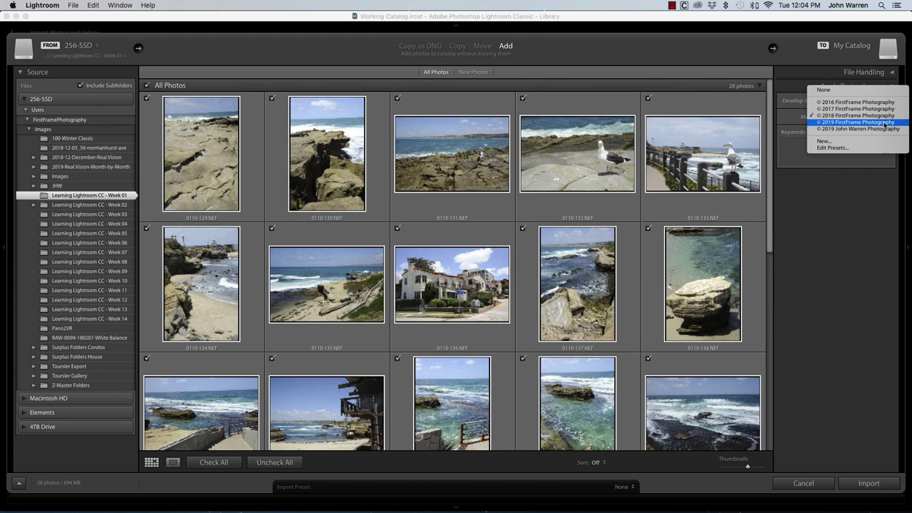
click(887, 127)
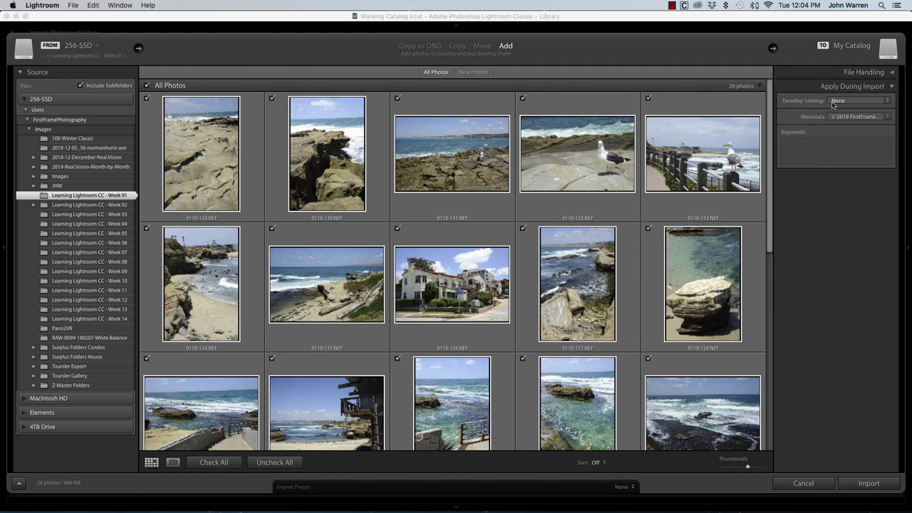
- Browse the develop presets, keeping the develop setting at None
click(887, 101)
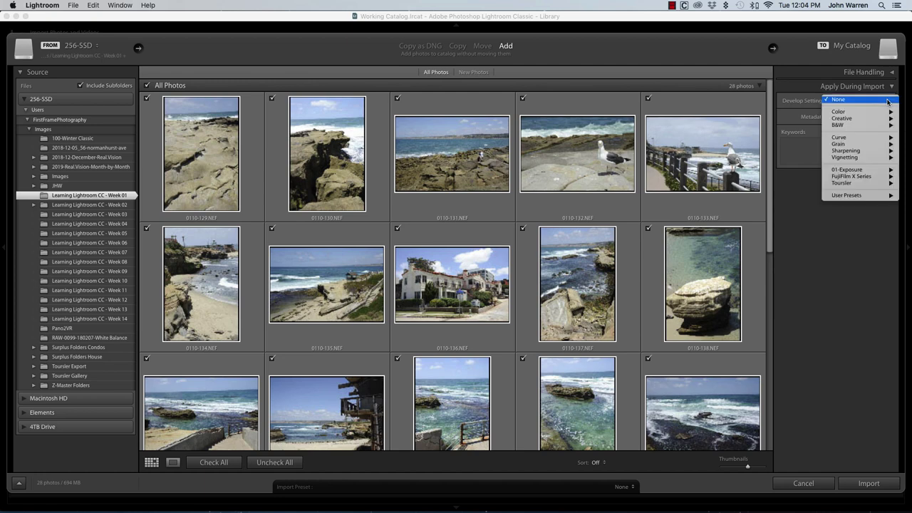
mouse_move(865, 126)
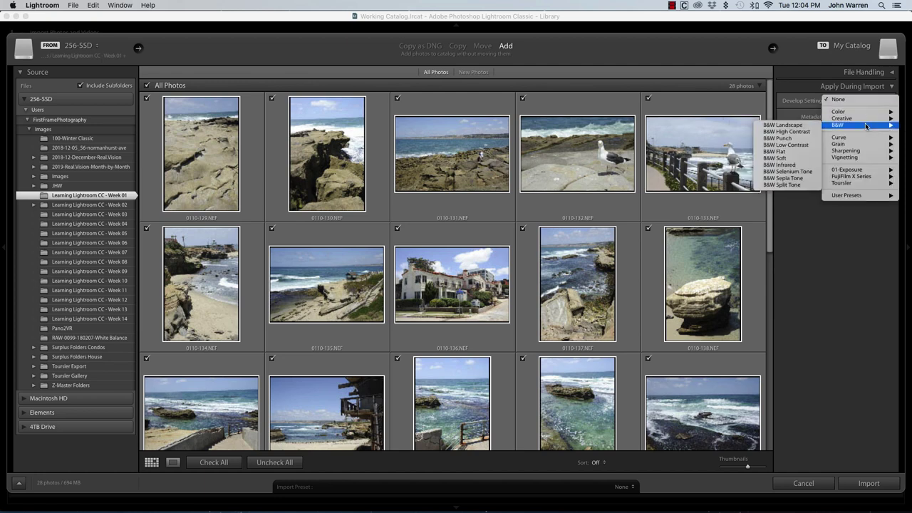
mouse_move(863, 160)
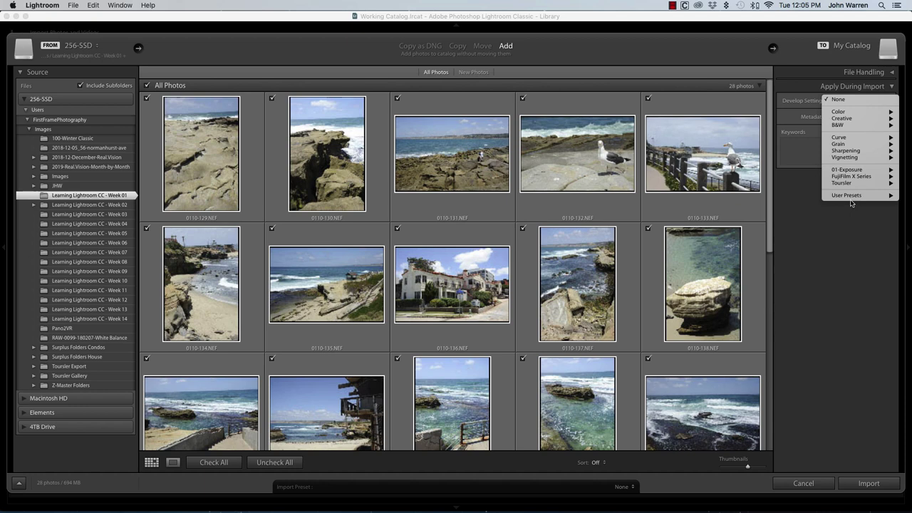
mouse_move(846, 184)
mouse_move(835, 153)
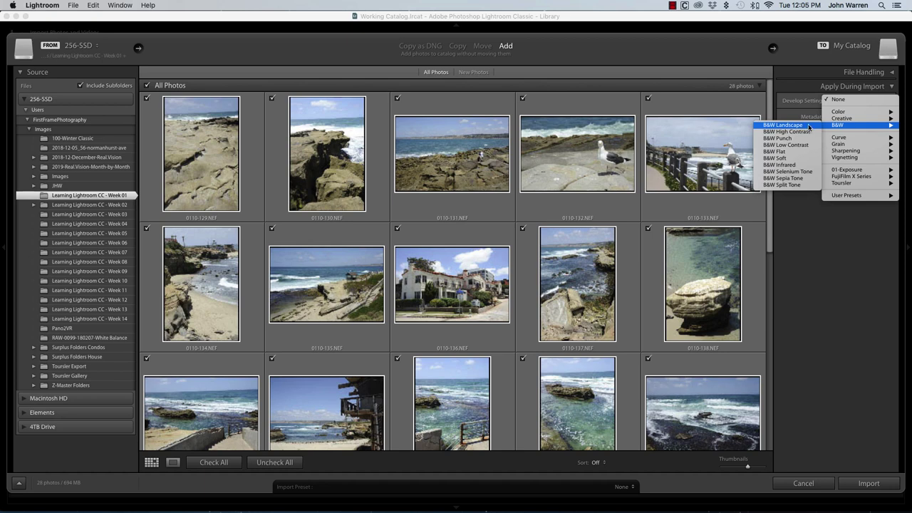
click(835, 252)
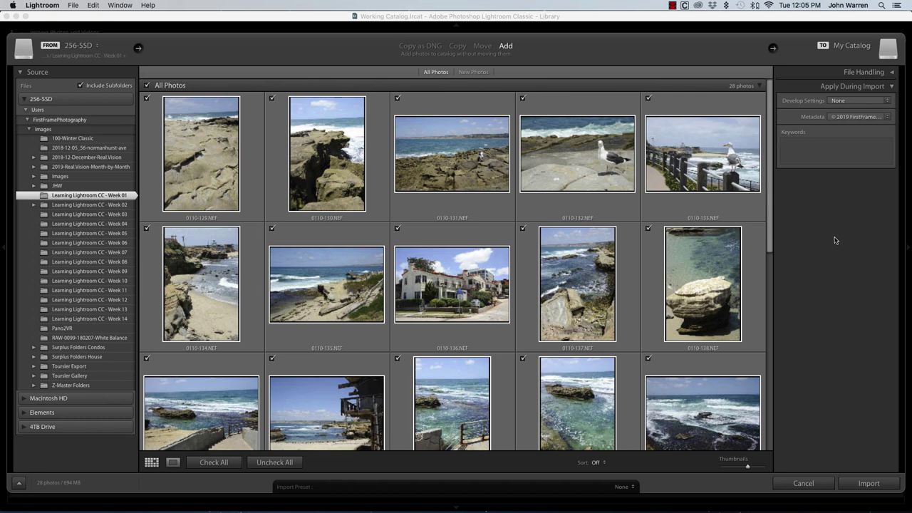
- Try the other 2019 copyright metadata preset, then return to © 2019 FirstFrame Photography
click(887, 116)
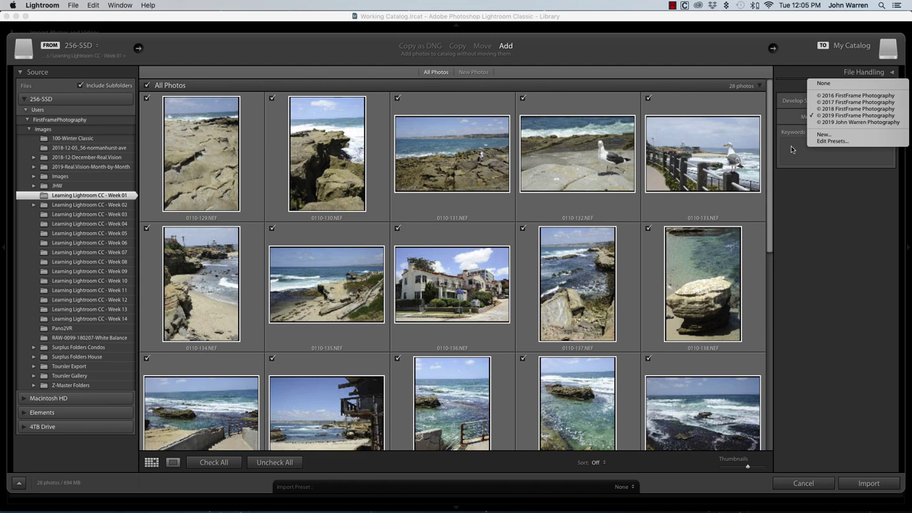
click(887, 116)
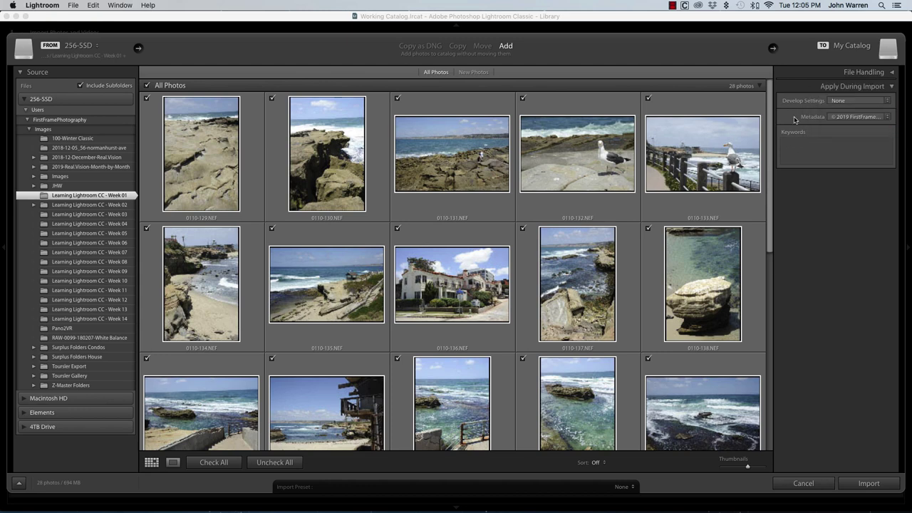
click(888, 117)
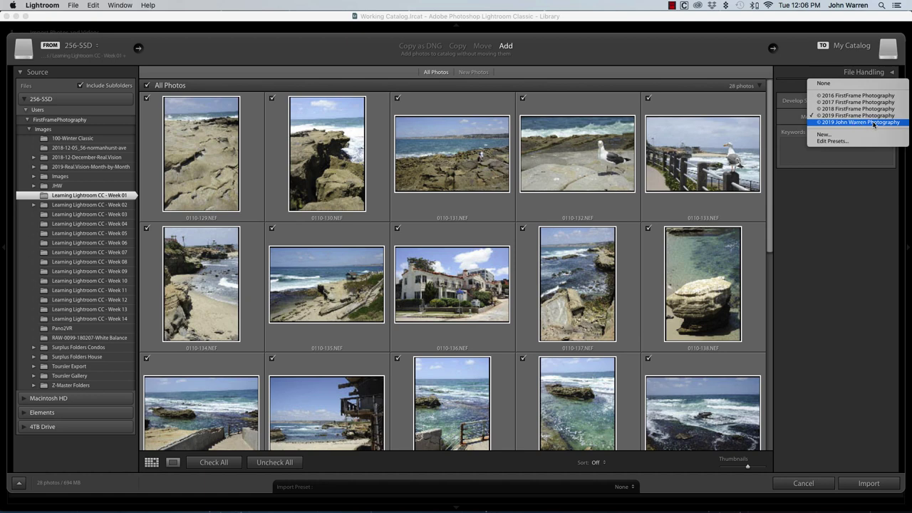
click(871, 122)
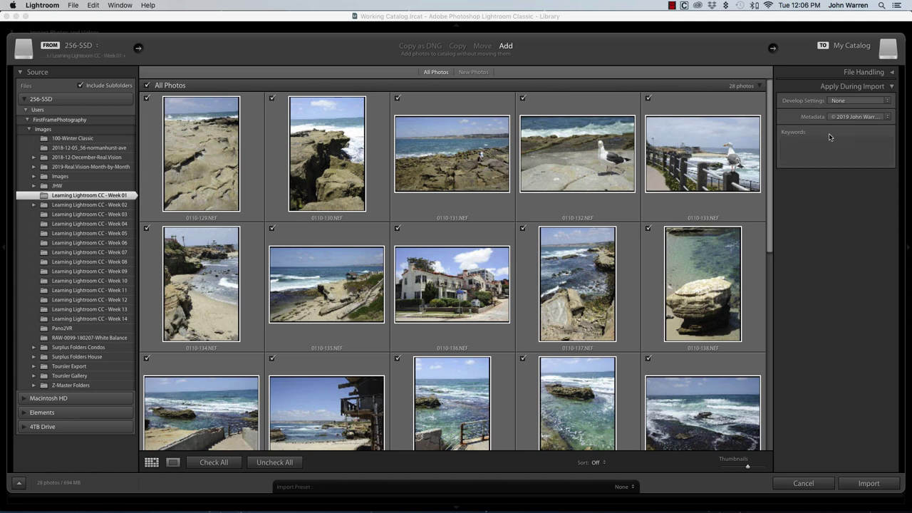
click(888, 119)
click(857, 109)
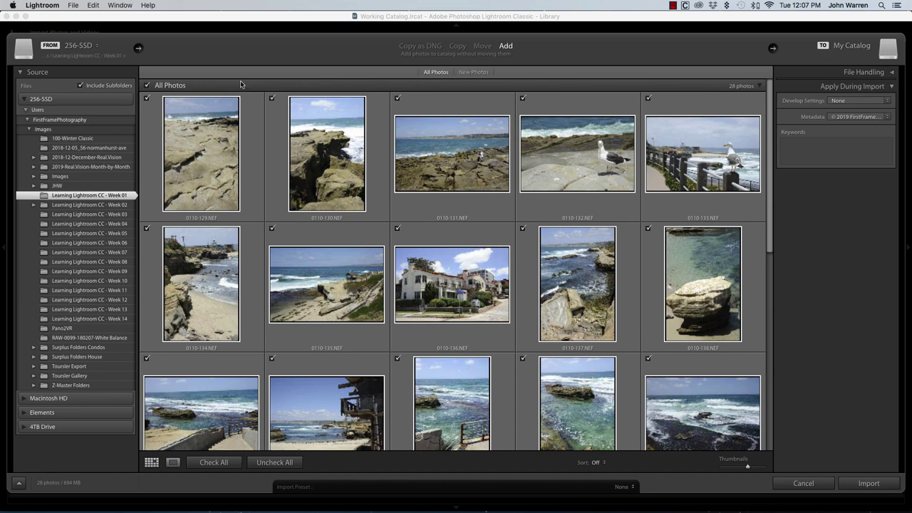
click(147, 86)
click(147, 85)
click(759, 87)
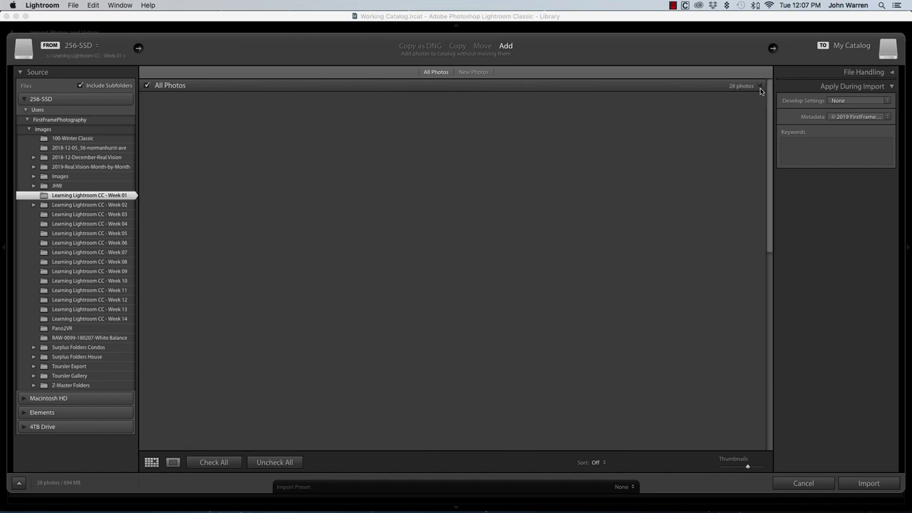
click(758, 87)
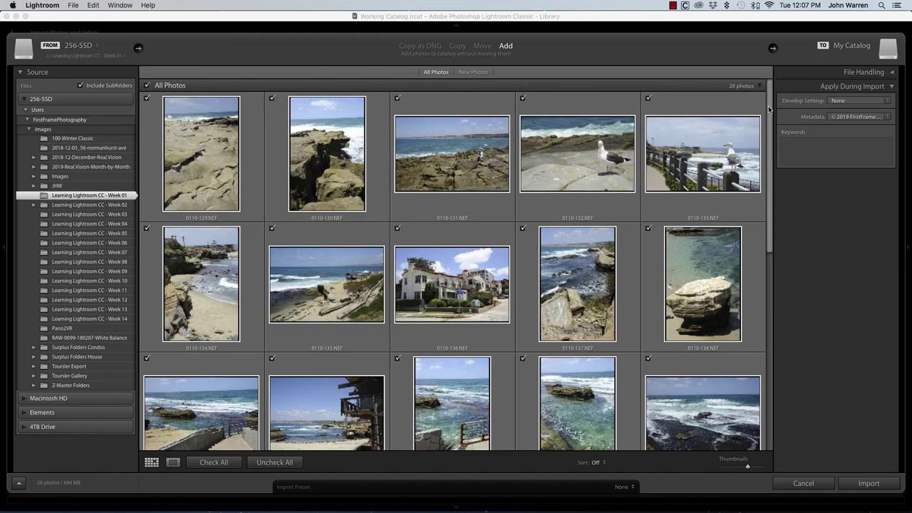
scroll(762, 173, down, 5)
scroll(760, 203, down, 7)
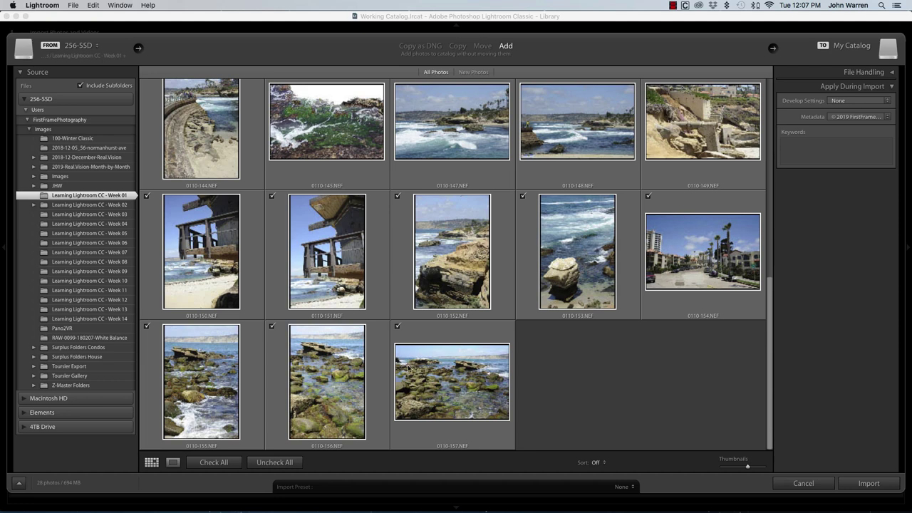
- Uncheck all photos, check the eight from 0110-150 to 0110-157, then recheck all 28 and deselect
click(271, 462)
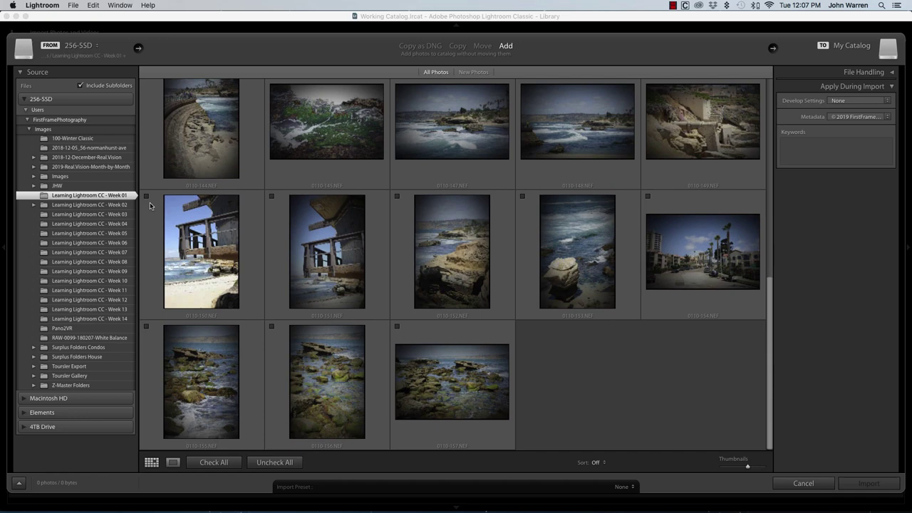
click(151, 213)
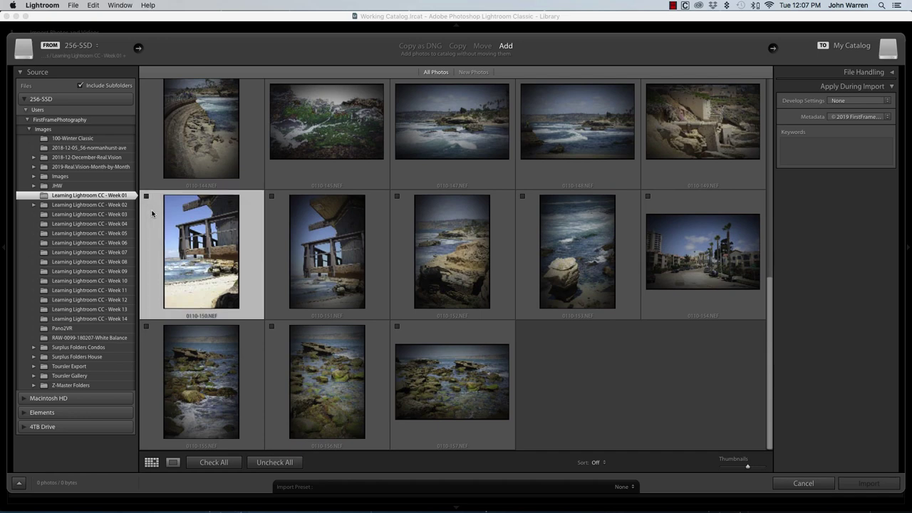
shift+click(493, 329)
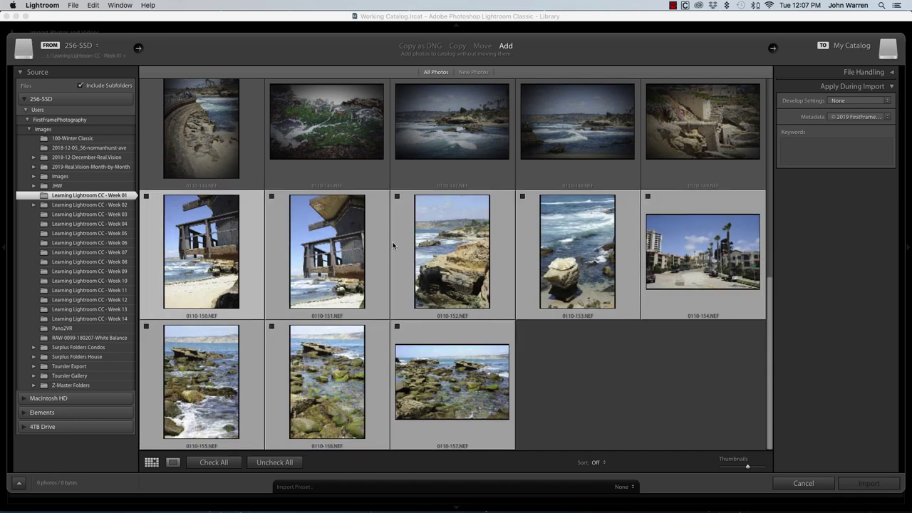
click(397, 197)
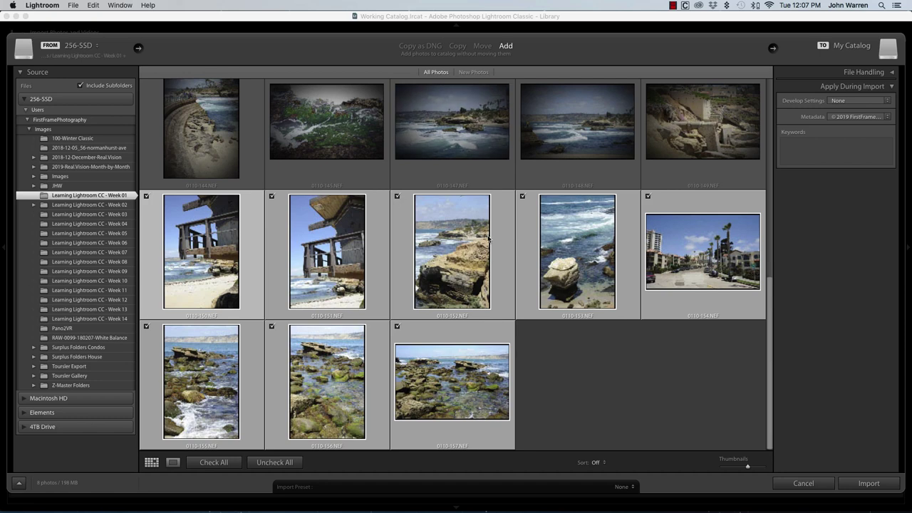
click(234, 463)
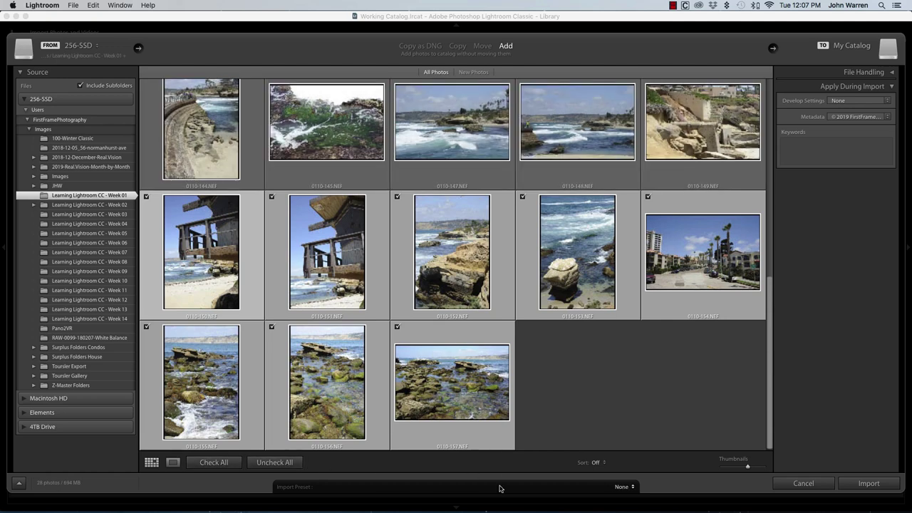
click(542, 424)
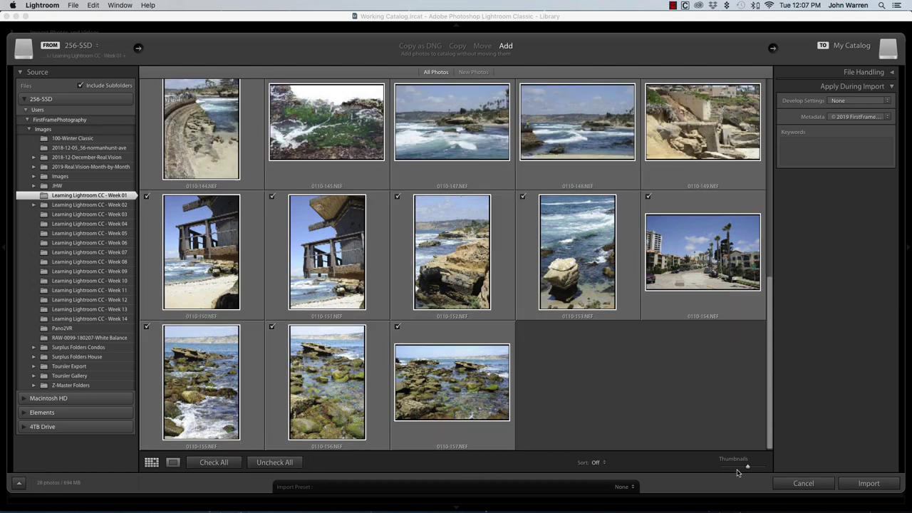
click(868, 483)
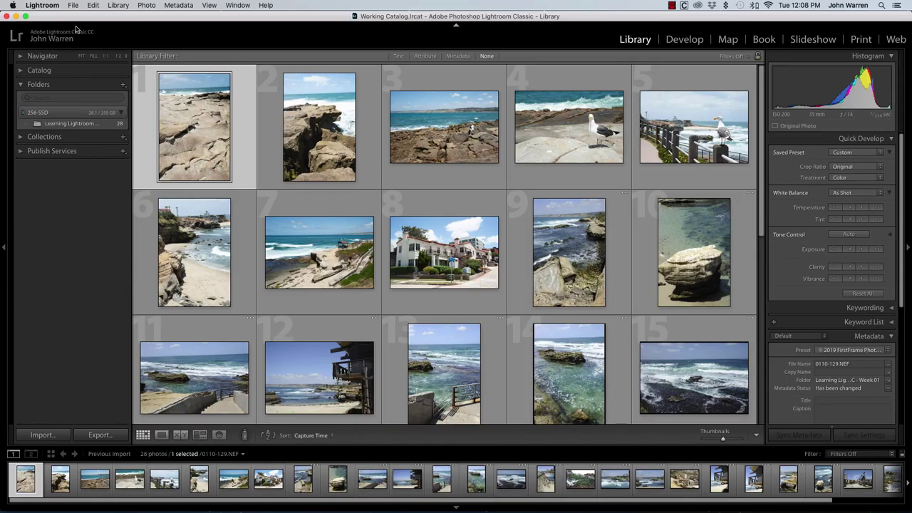